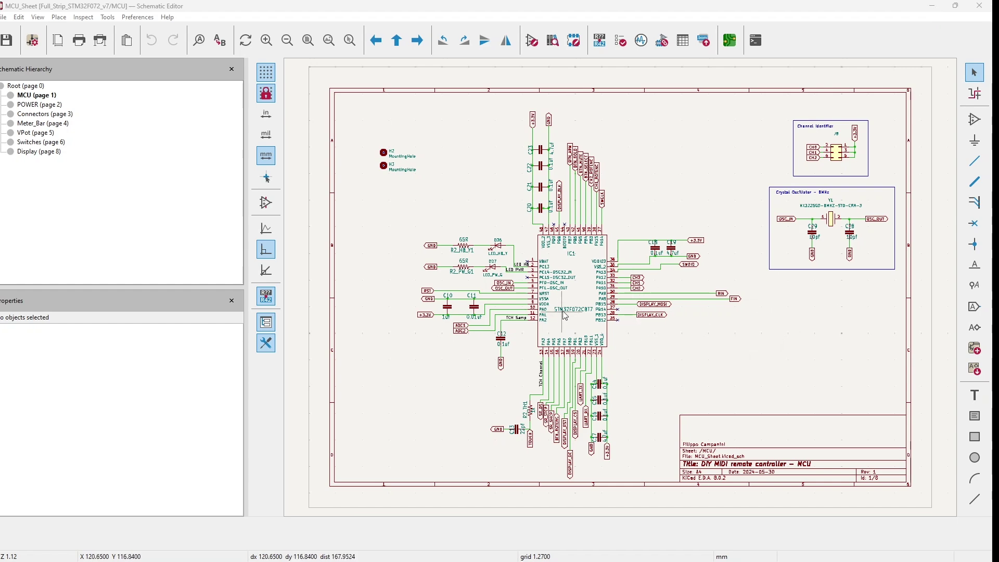
# - Examine the MCU sheet: the STM32F072CBT7 pin connections, the channel identifier header J8 and the 8 MHz crystal oscillator
pyautogui.scroll(5, 560, 314)
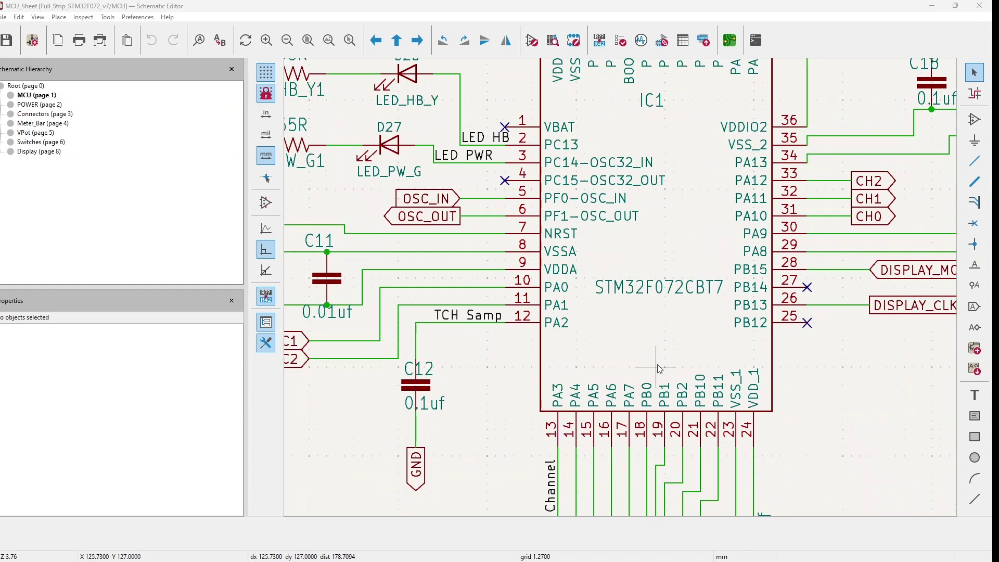
pyautogui.scroll(-2, 663, 340)
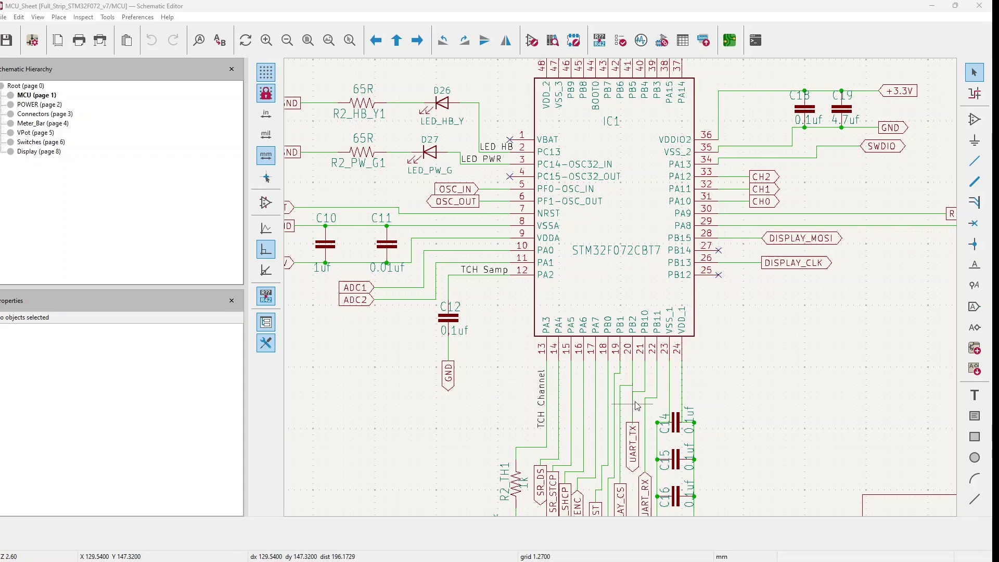
pyautogui.scroll(-5, 677, 416)
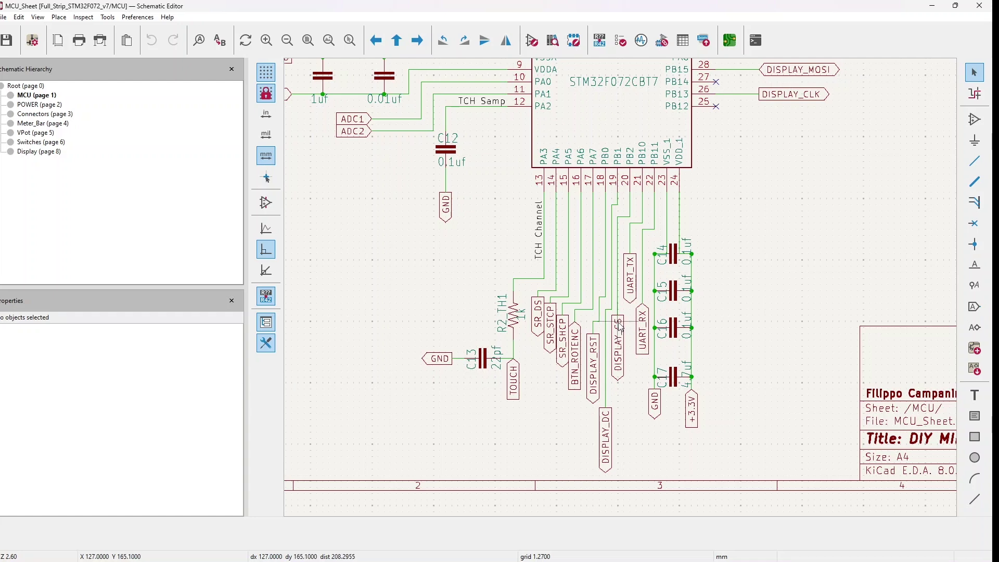
pyautogui.scroll(5, 620, 327)
pyautogui.hscroll(5, 620, 327)
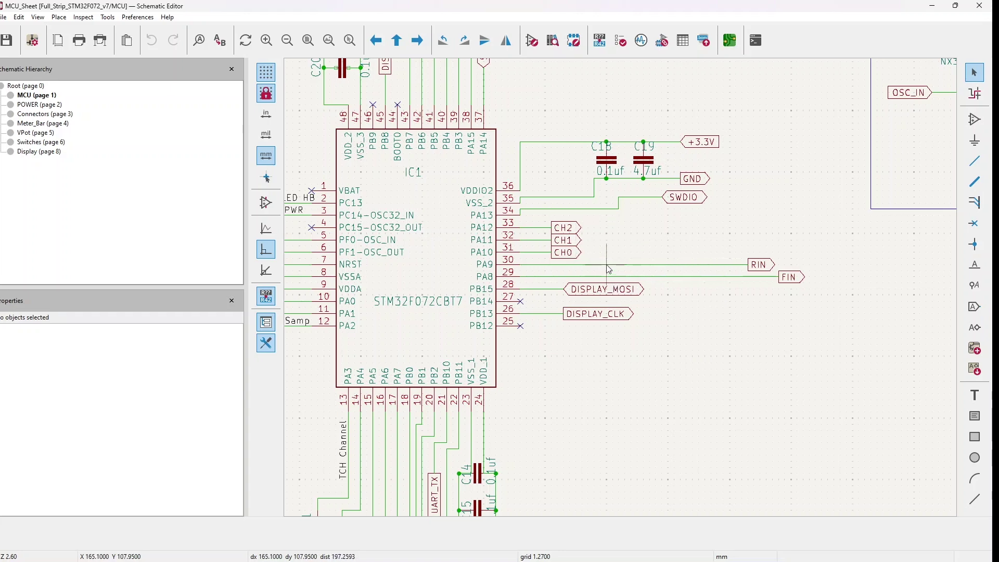
pyautogui.scroll(5, 609, 269)
pyautogui.hscroll(8, 608, 269)
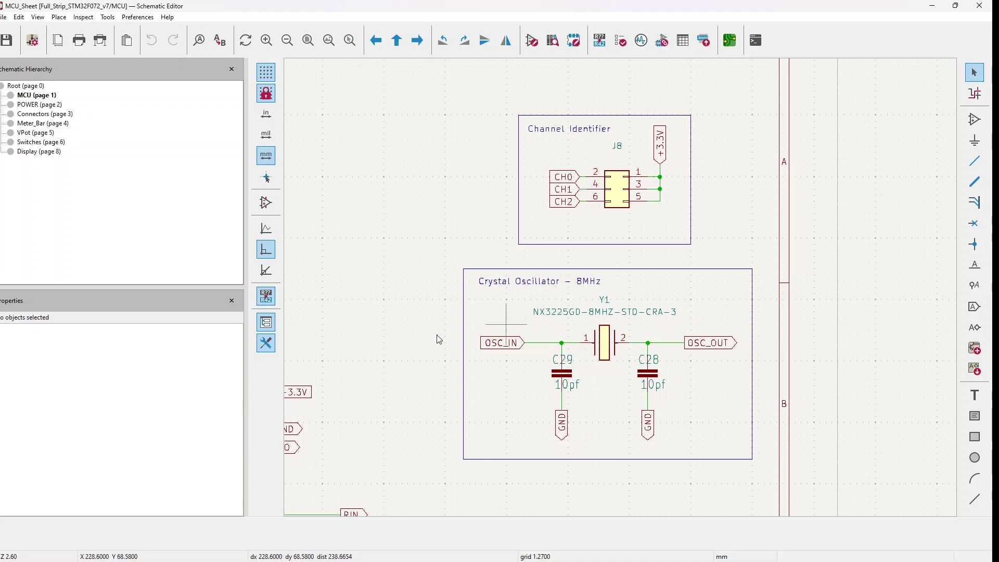
pyautogui.moveTo(375, 355); pyautogui.dragTo(795, 155)
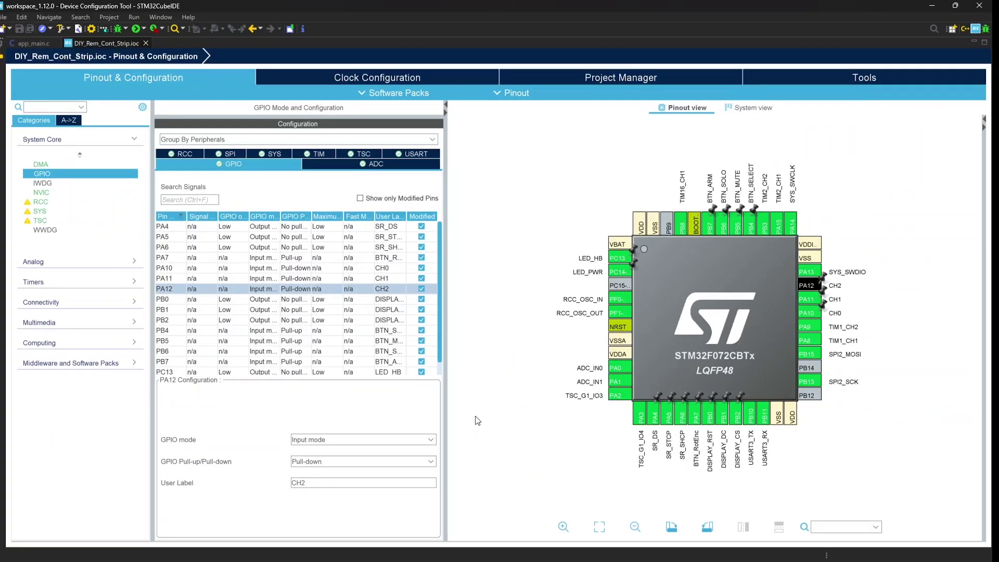
# - In STM32CubeIDE's pinout configuration, inspect the GPIO mode, pull-up/pull-down and label settings of pins PA10 to PA12
pyautogui.click(396, 269)
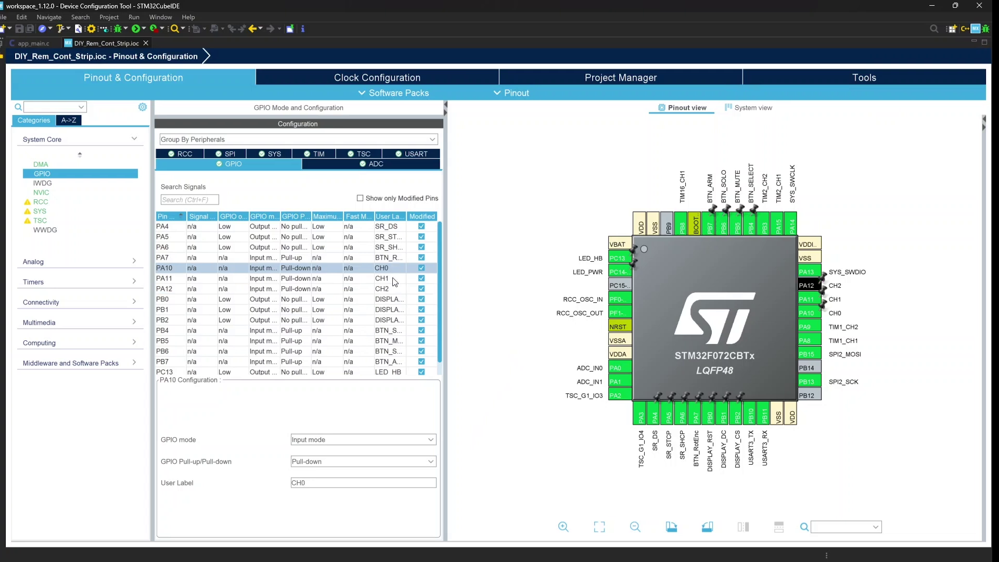
pyautogui.press('Down')
pyautogui.press('Down')
pyautogui.press('Down')
pyautogui.click(396, 289)
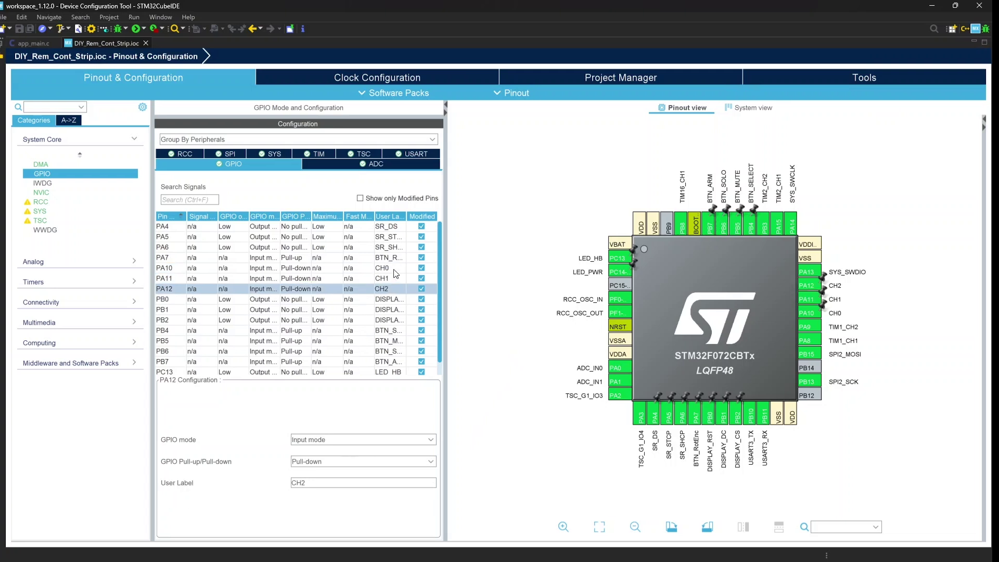
pyautogui.click(394, 269)
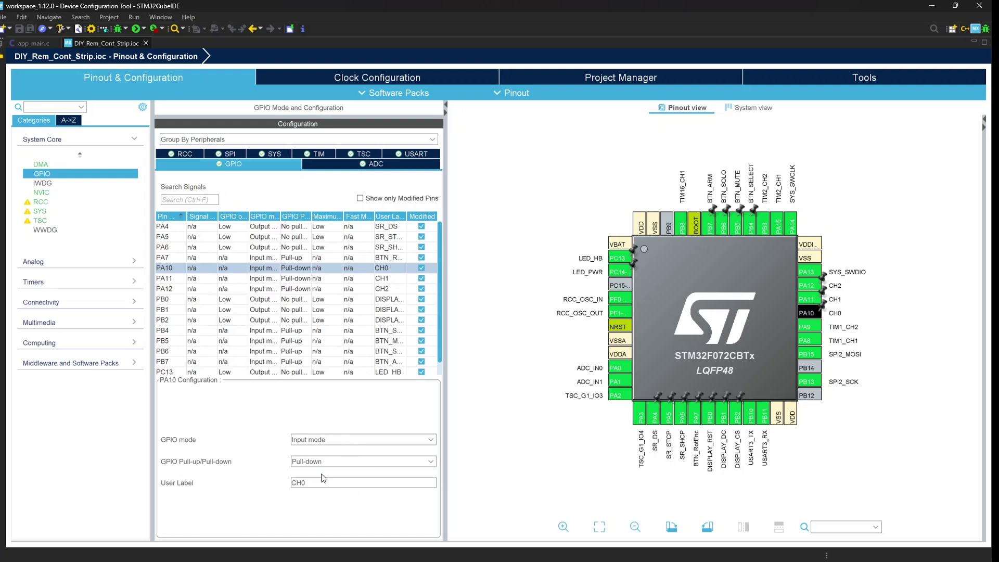
# - Examine the code in app_main.c that reads the ch0, ch1 and ch2 pins and combines them into CHANNEL_N
pyautogui.hotkey('alt', 'Tab')
pyautogui.scroll(1, 508, 99)
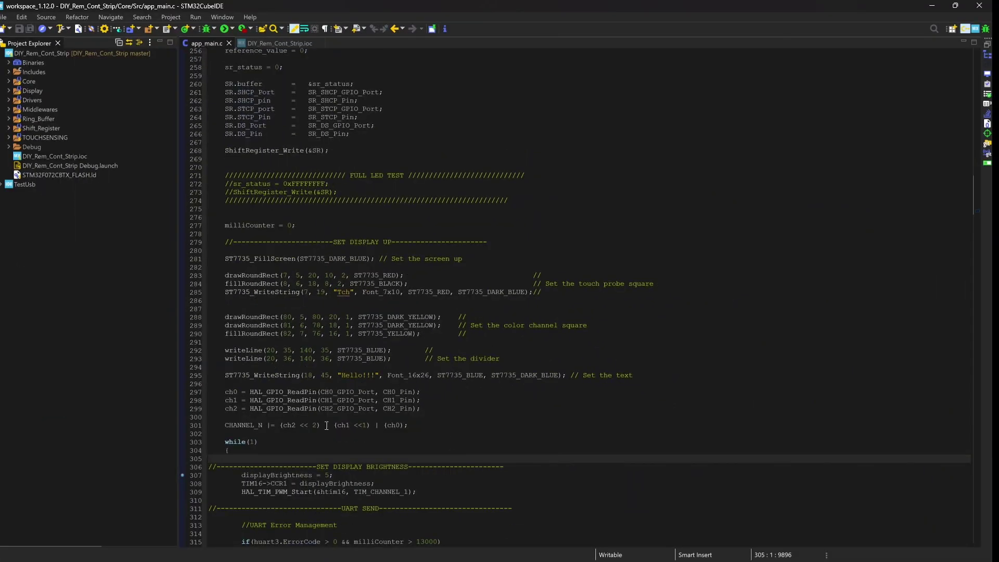
pyautogui.click(233, 391)
pyautogui.click(232, 409)
pyautogui.press('Up')
pyautogui.press('Up')
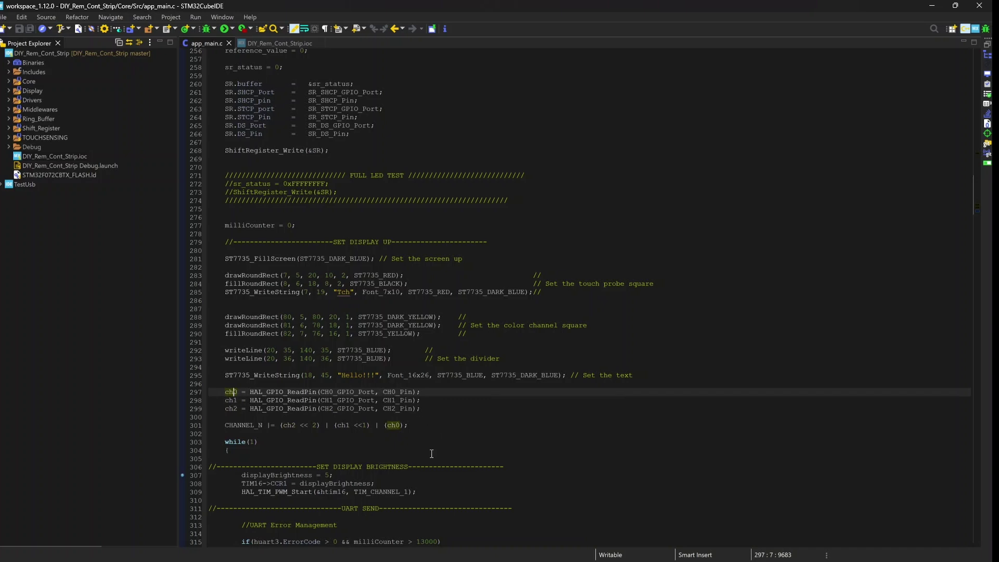
pyautogui.doubleClick(246, 426)
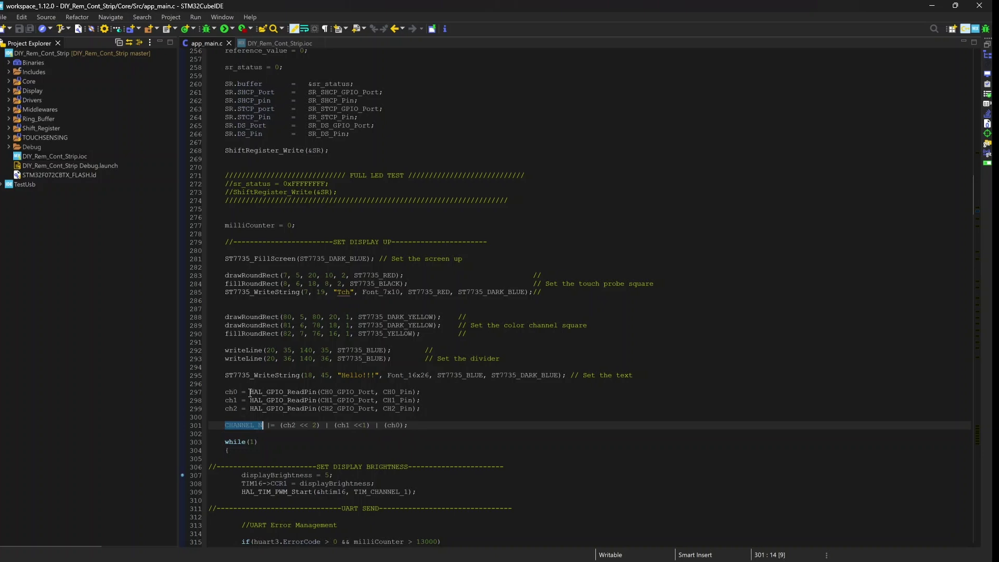
pyautogui.moveTo(250, 393)
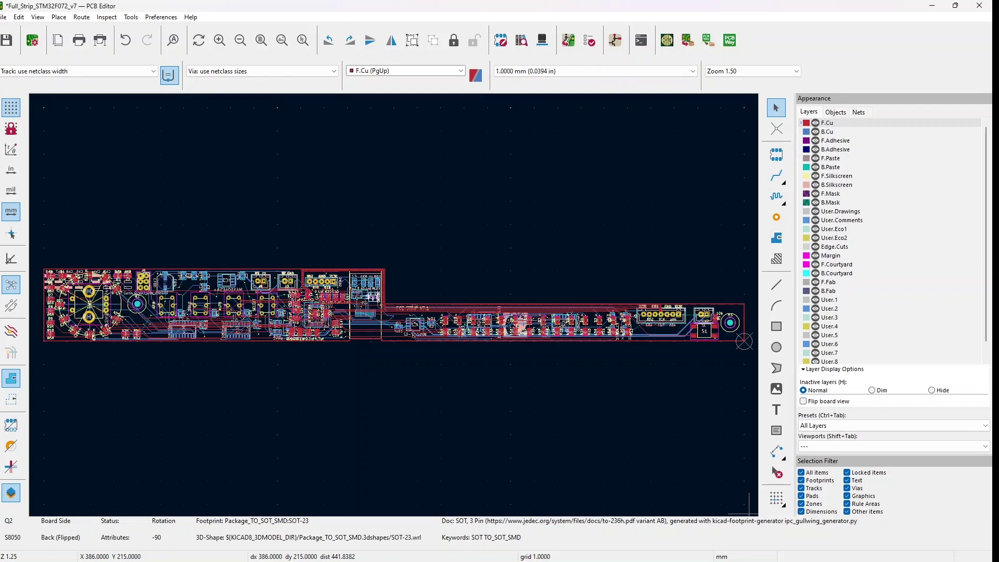
# - In KiCad's PCB Editor, apply the Back Layers preset and examine header J8's pads and the channel legend on the silkscreen
pyautogui.scroll(3, 141, 285)
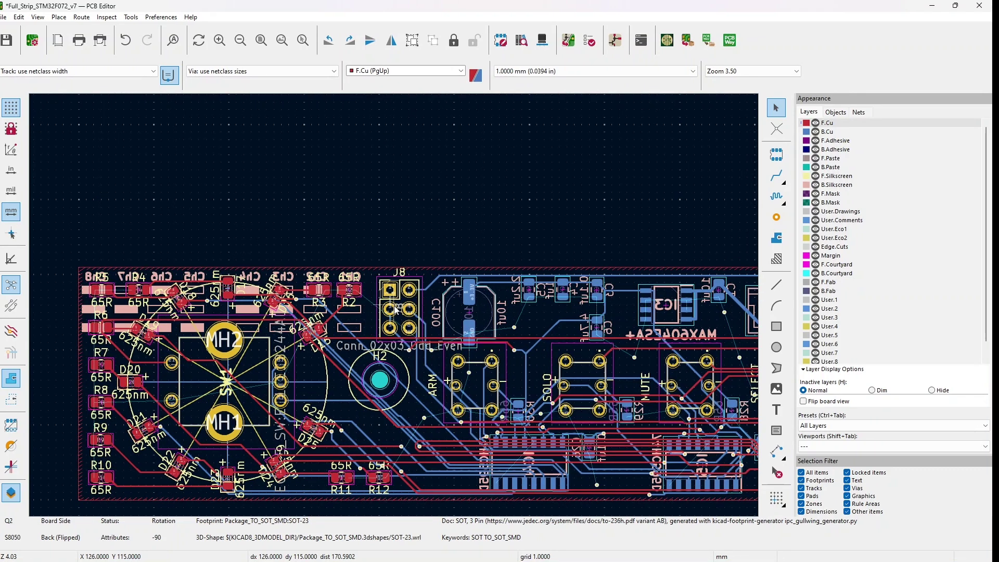
pyautogui.scroll(1, 394, 311)
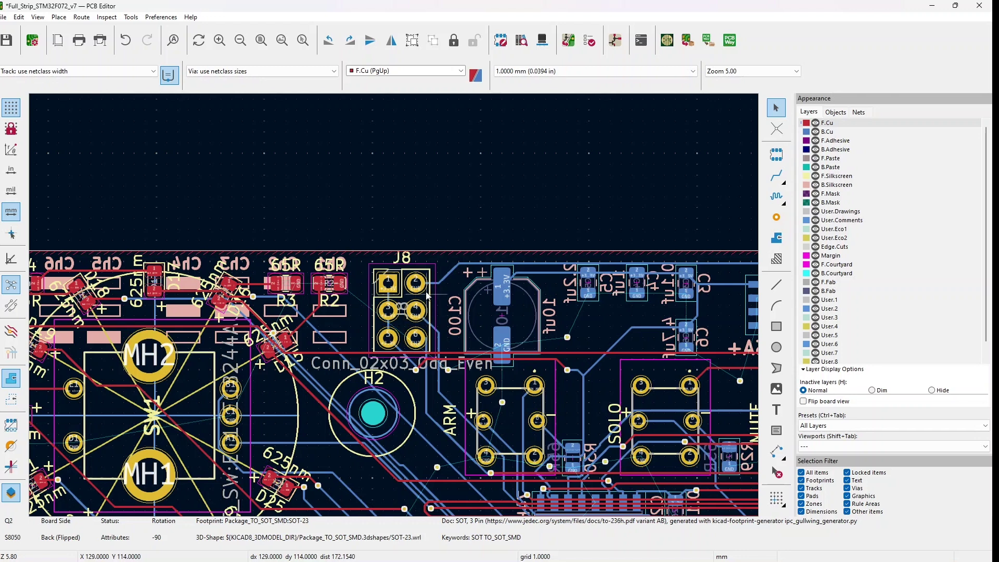
pyautogui.click(813, 426)
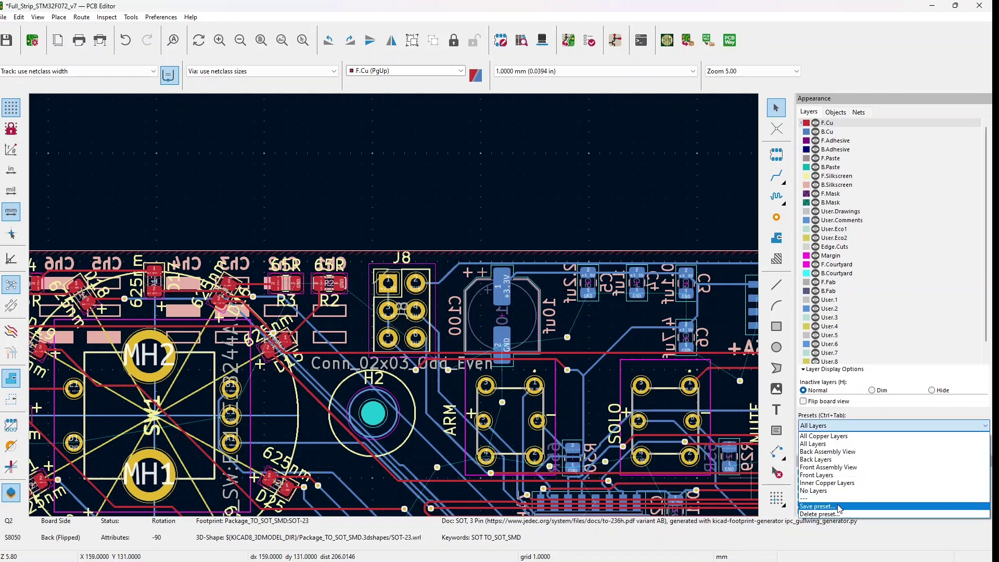
pyautogui.click(845, 460)
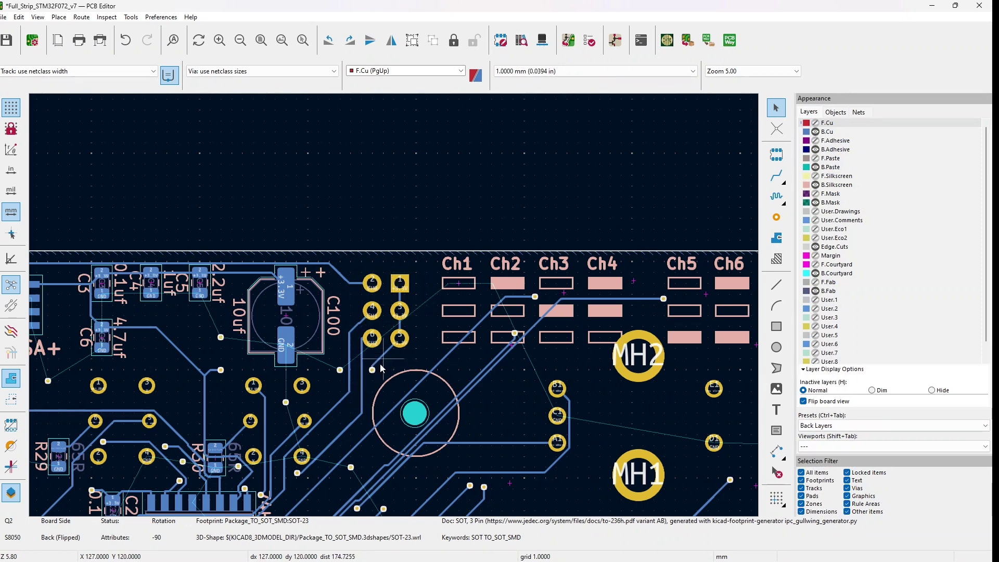
pyautogui.scroll(5, 393, 323)
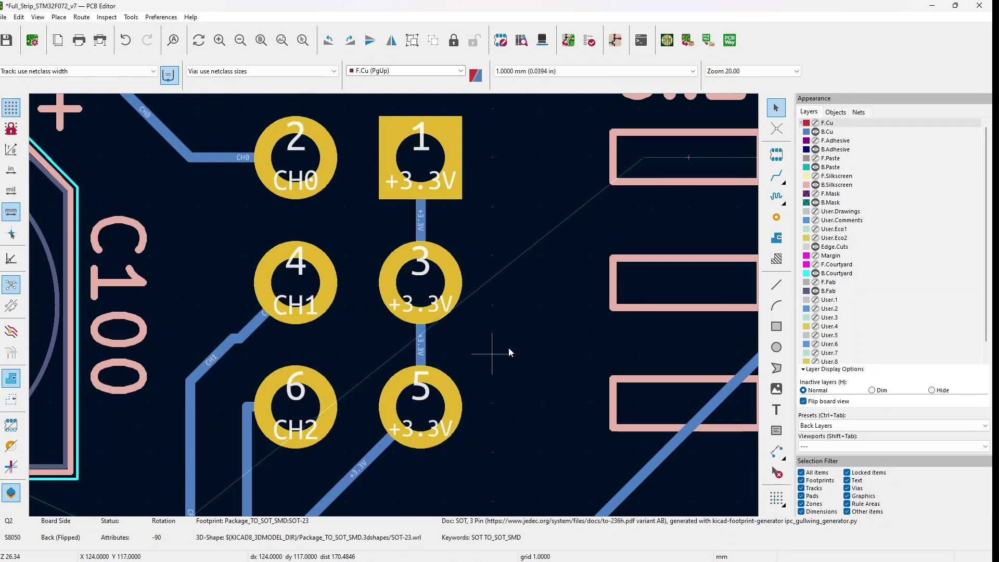
pyautogui.scroll(-6, 508, 347)
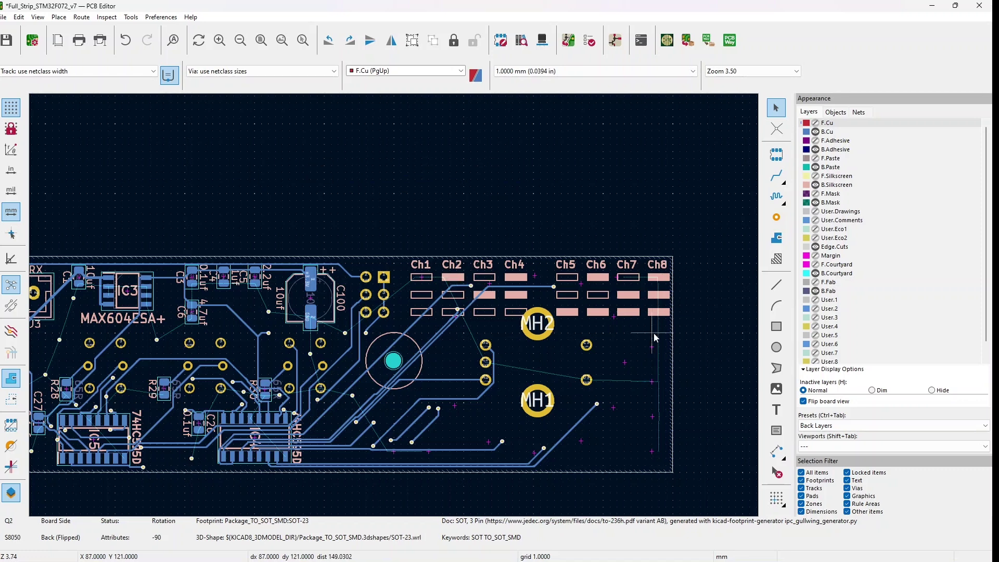
# - Examine the display area of the board's back side, focusing on transistor Q2, jumper J7 and the display connector pads
pyautogui.moveTo(323, 226); pyautogui.dragTo(584, 205)
pyautogui.moveTo(382, 210); pyautogui.dragTo(566, 195)
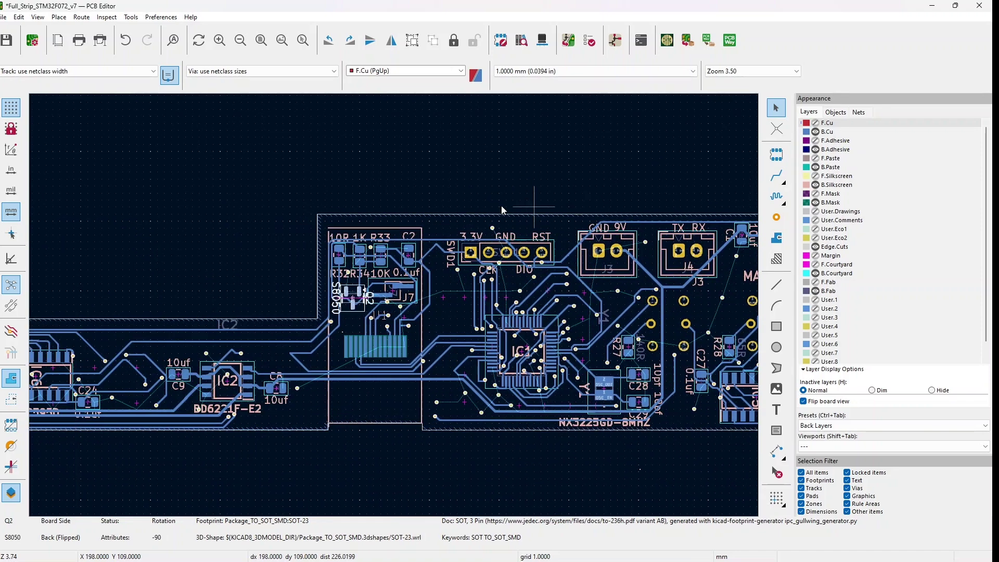
pyautogui.moveTo(500, 205); pyautogui.dragTo(503, 170)
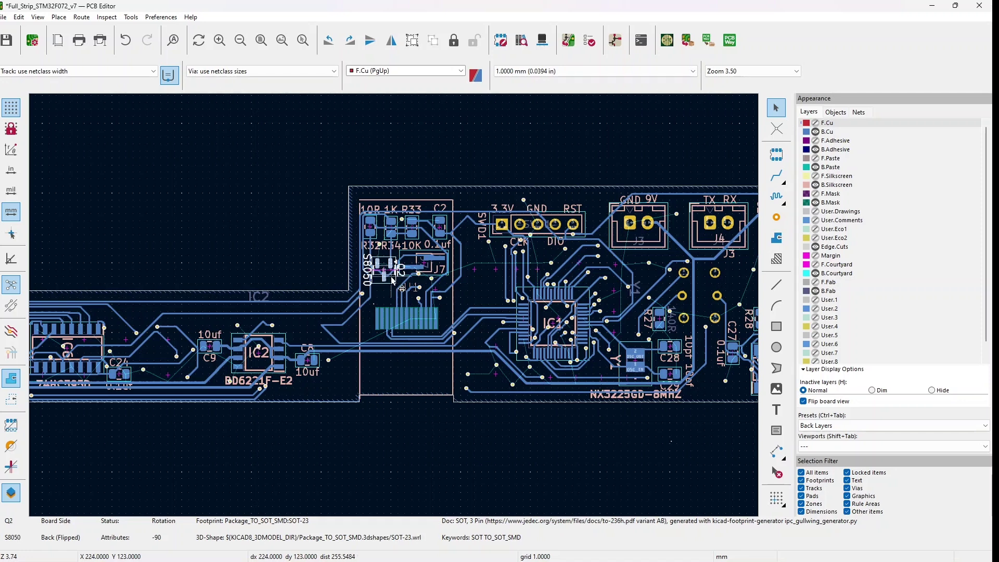
pyautogui.scroll(5, 387, 270)
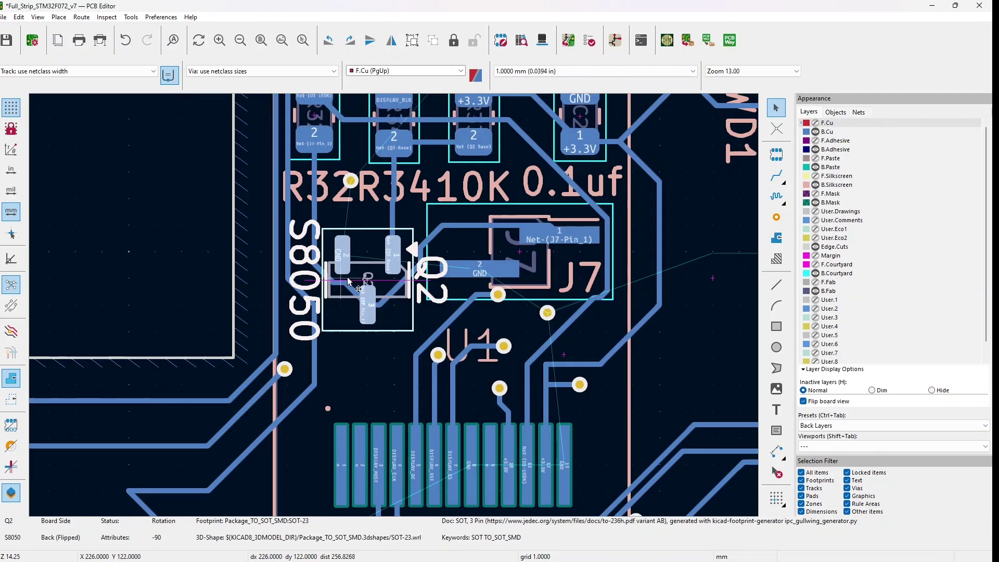
pyautogui.scroll(-1, 367, 280)
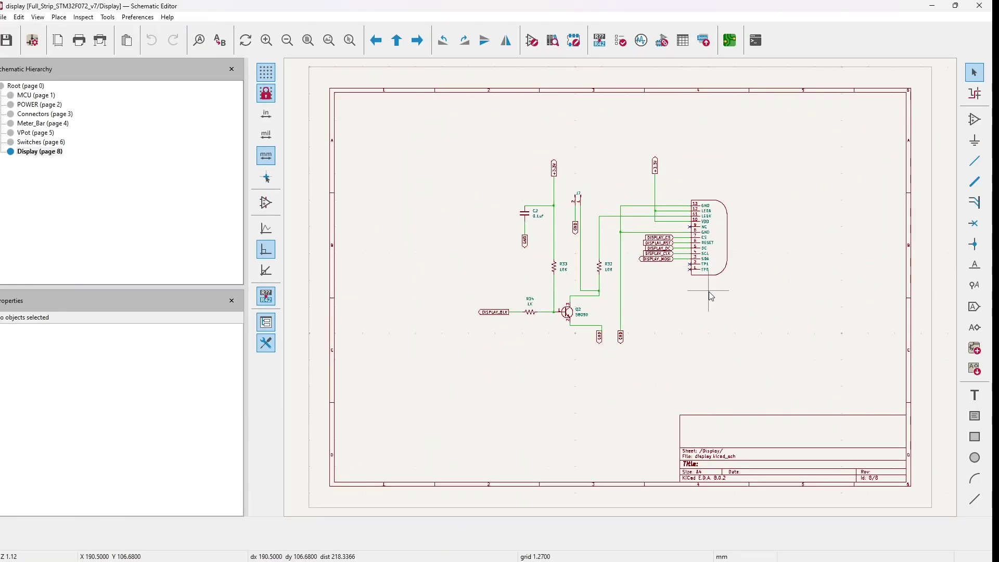
# - In the Schematic Editor, examine the display connector's pins and signal labels on the Display sheet
pyautogui.scroll(3, 761, 229)
pyautogui.scroll(-3, 622, 287)
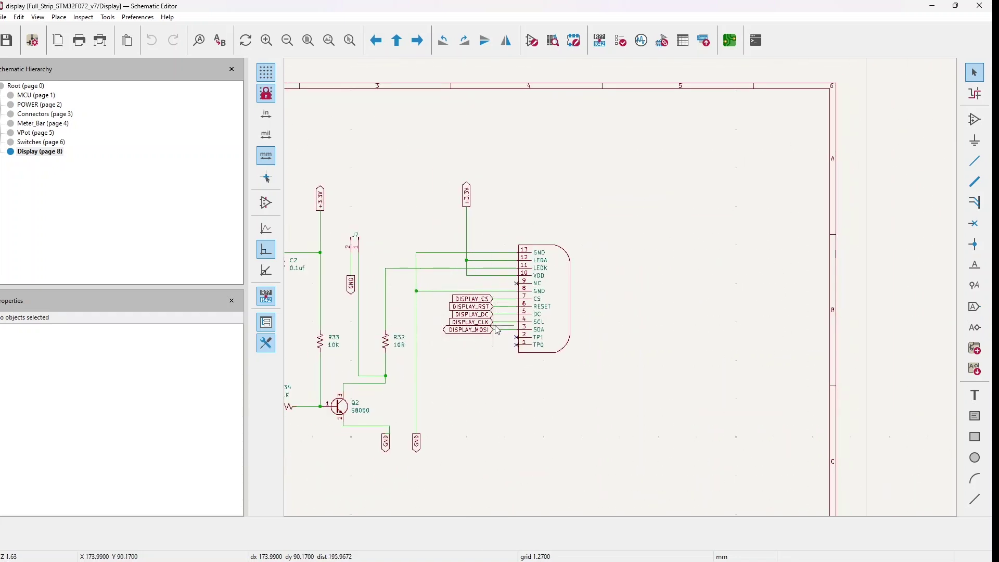
pyautogui.moveTo(531, 242); pyautogui.dragTo(624, 232)
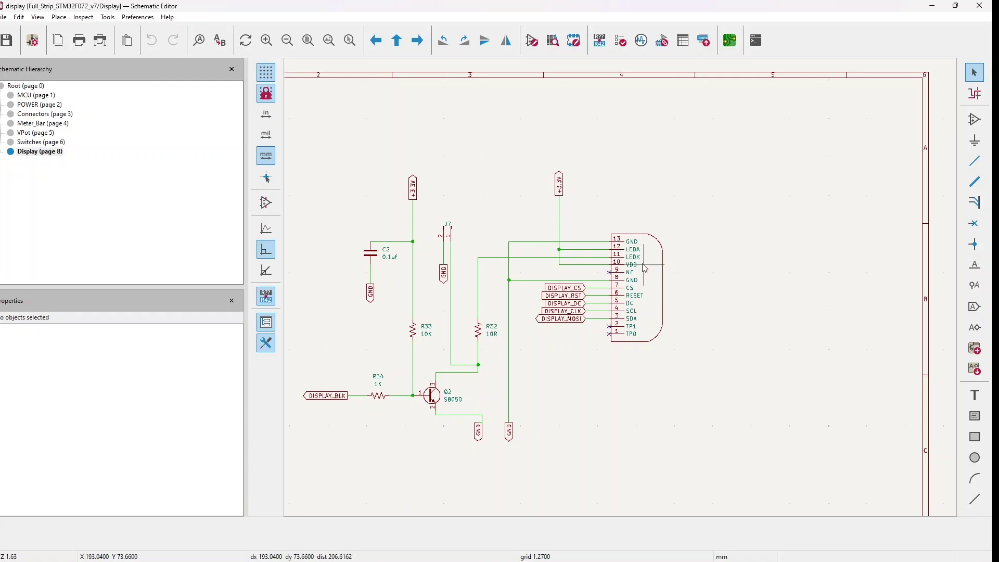
pyautogui.scroll(5, 626, 274)
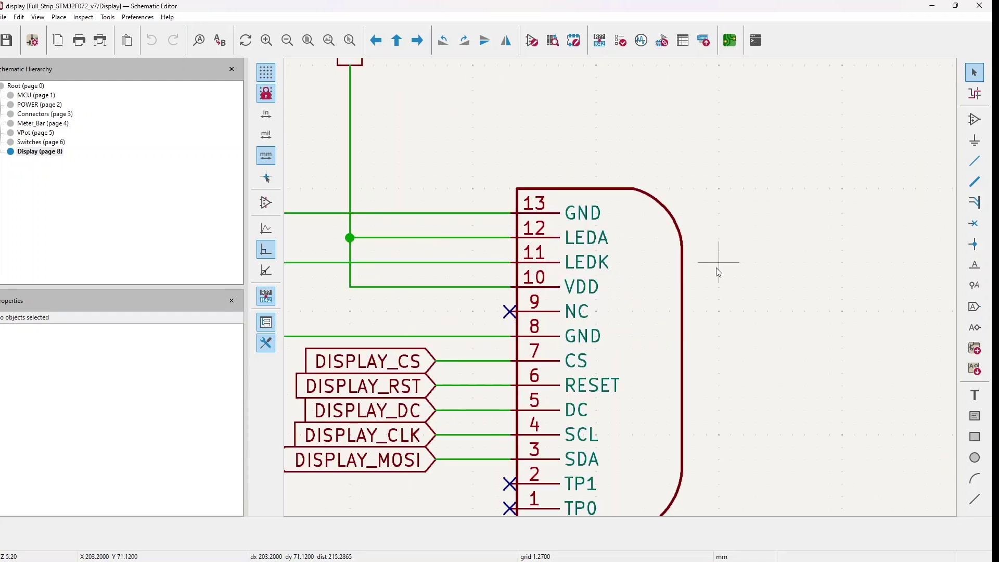
# - Examine the backlight circuit on the Display sheet: jumper J7, resistors R32 to R34, transistor Q2 and the DISPLAY_BLK input
pyautogui.hscroll(-4, 676, 281)
pyautogui.hscroll(-2, 546, 260)
pyautogui.scroll(-2, 572, 229)
pyautogui.scroll(-3, 584, 217)
pyautogui.scroll(-2, 631, 308)
pyautogui.hscroll(-1, 631, 308)
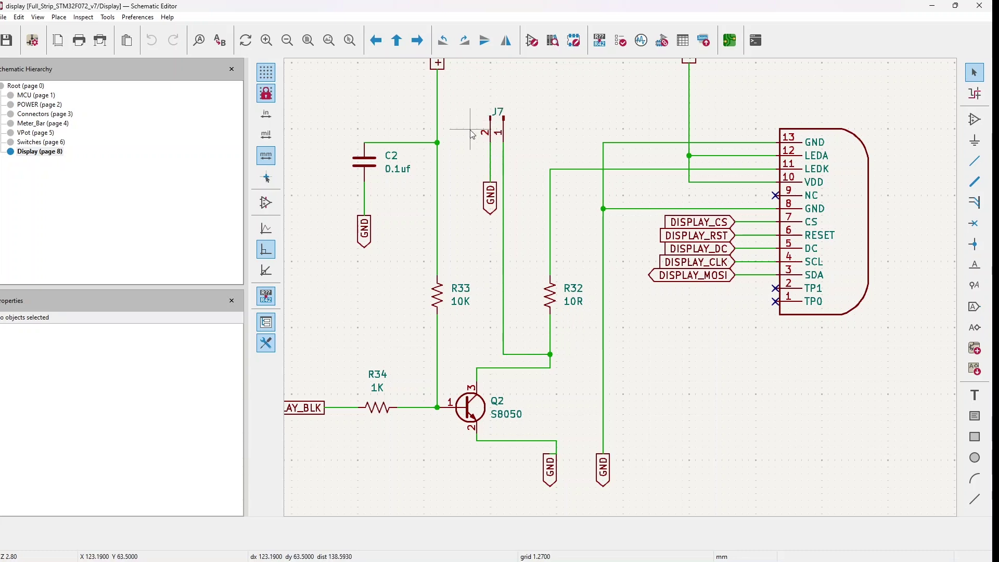
pyautogui.scroll(-2, 535, 252)
pyautogui.scroll(2, 537, 173)
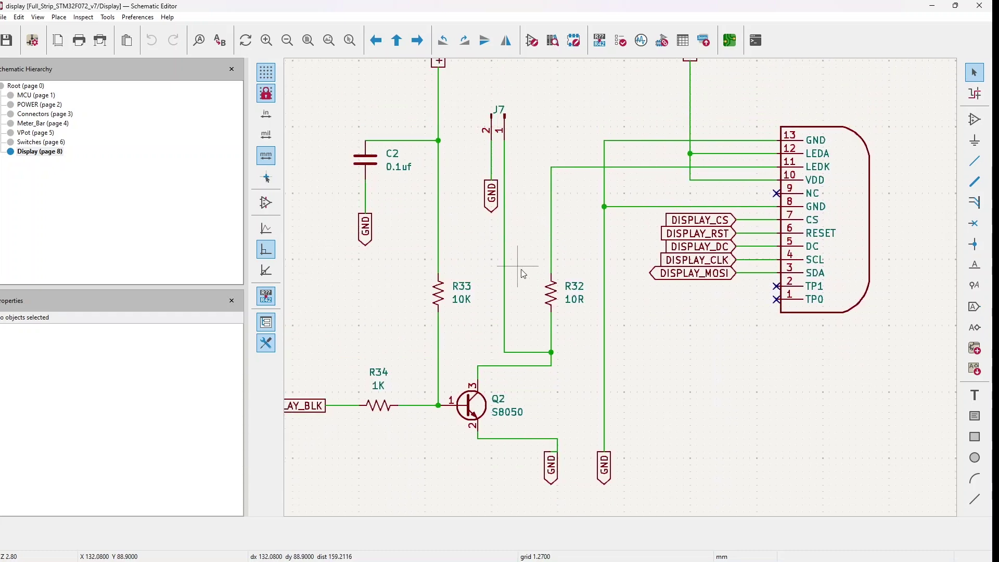
pyautogui.scroll(-3, 519, 274)
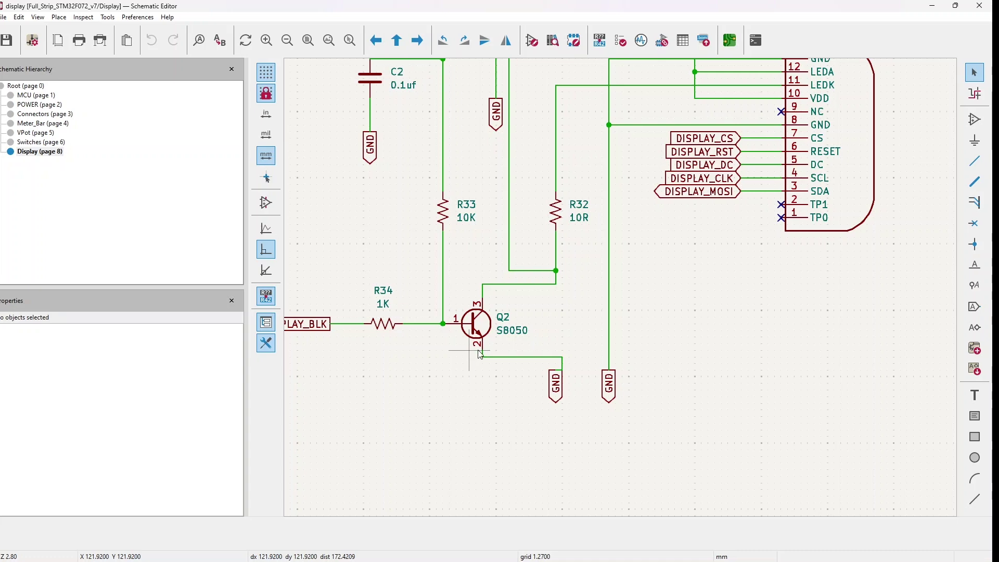
pyautogui.hscroll(-2, 466, 315)
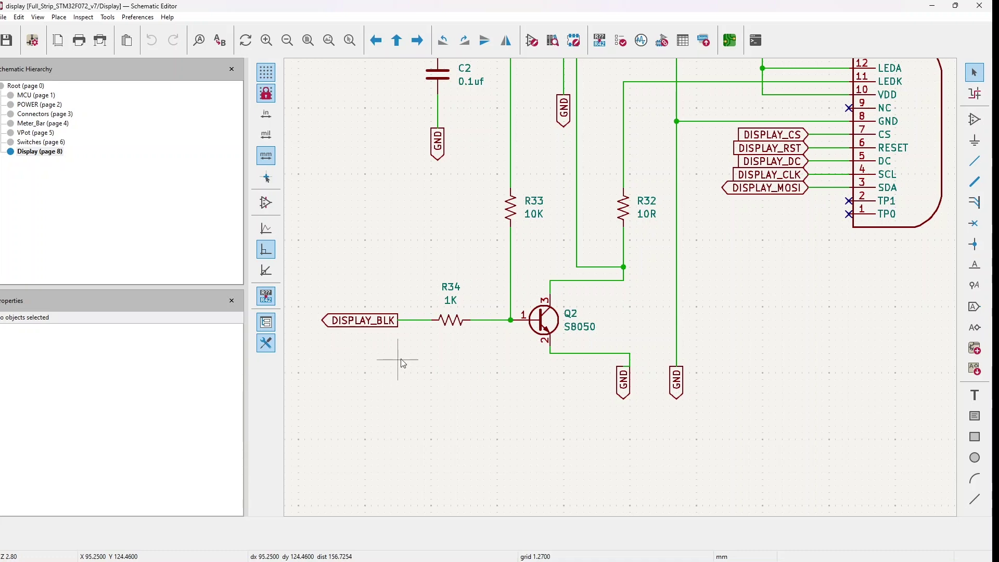
pyautogui.hscroll(2, 439, 365)
pyautogui.hscroll(-3, 397, 372)
pyautogui.scroll(-1, 469, 359)
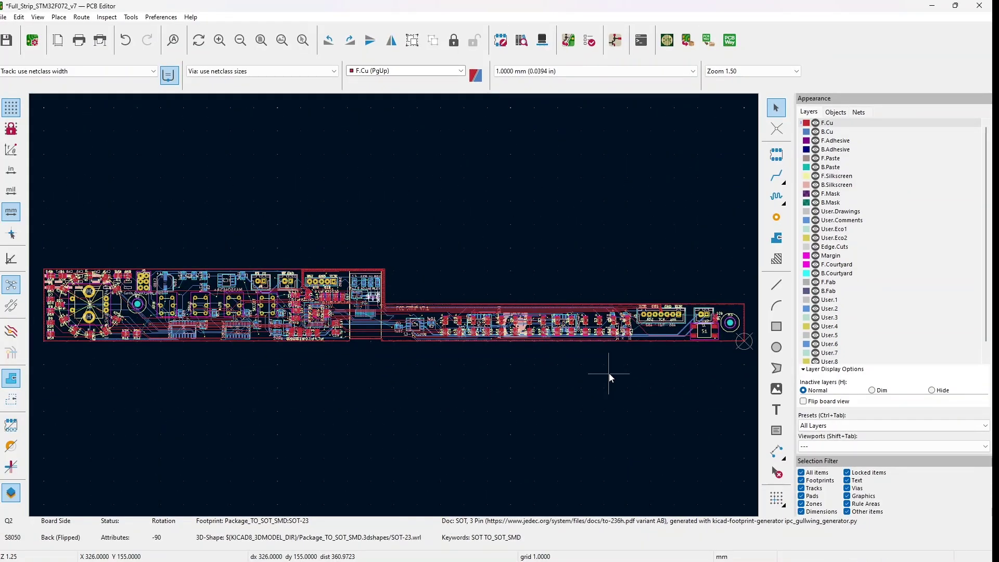
# - Open the PCB in the 3D Viewer and rotate the board to inspect its front, edge and underside
pyautogui.click(543, 40)
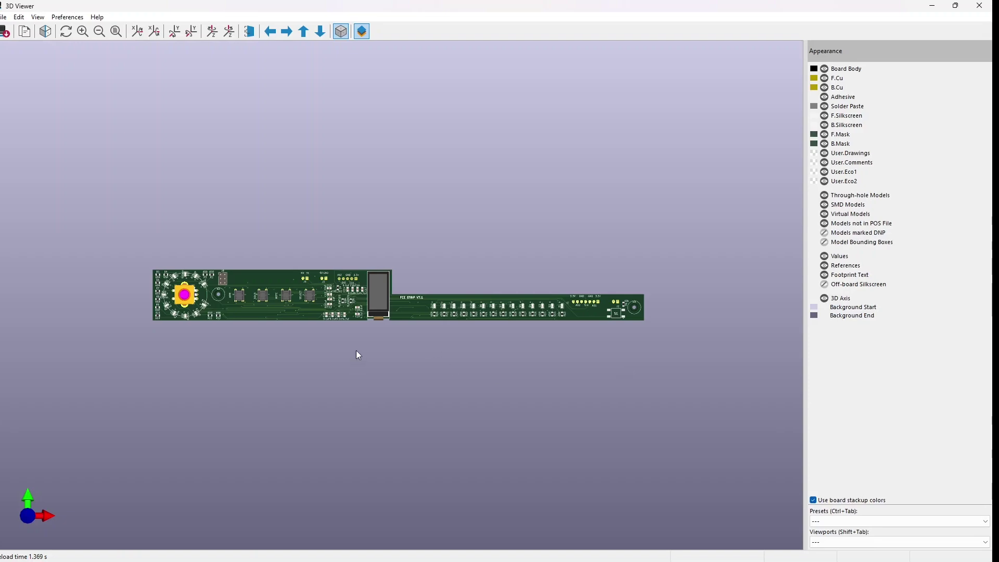
pyautogui.scroll(2, 355, 351)
pyautogui.scroll(-2, 360, 354)
pyautogui.scroll(1, 360, 348)
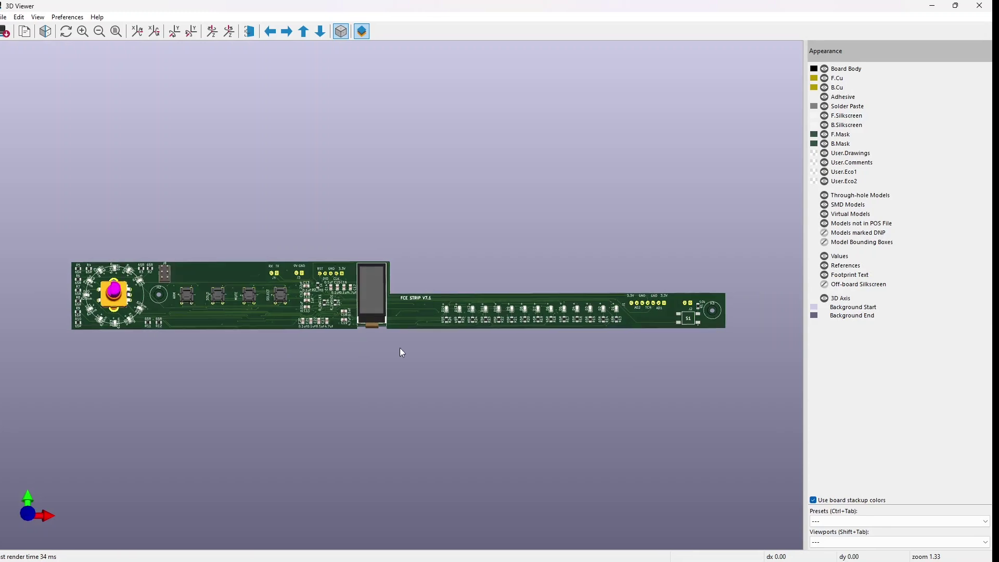
pyautogui.moveTo(399, 347); pyautogui.dragTo(403, 252)
pyautogui.moveTo(425, 359); pyautogui.dragTo(431, 135)
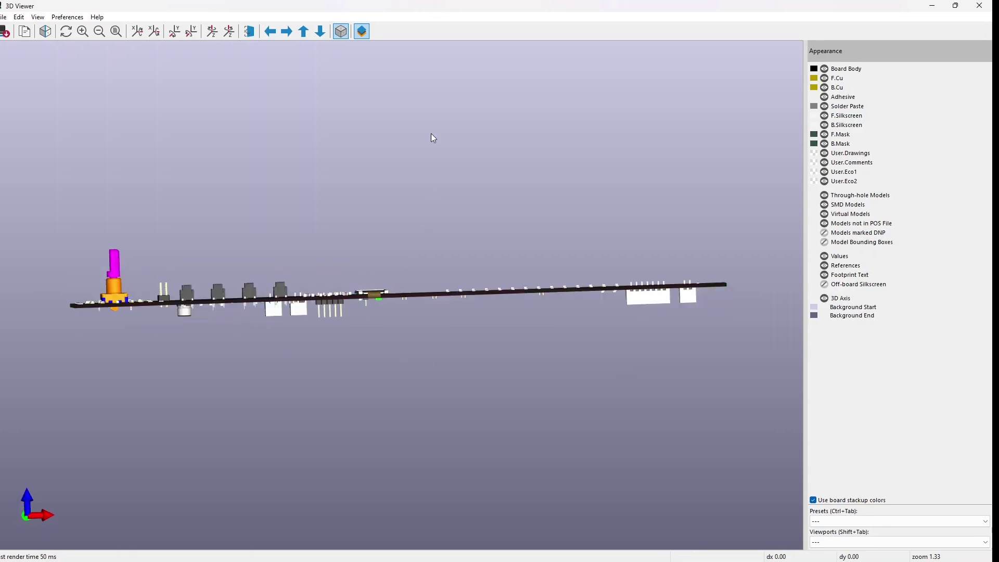
pyautogui.press('z')
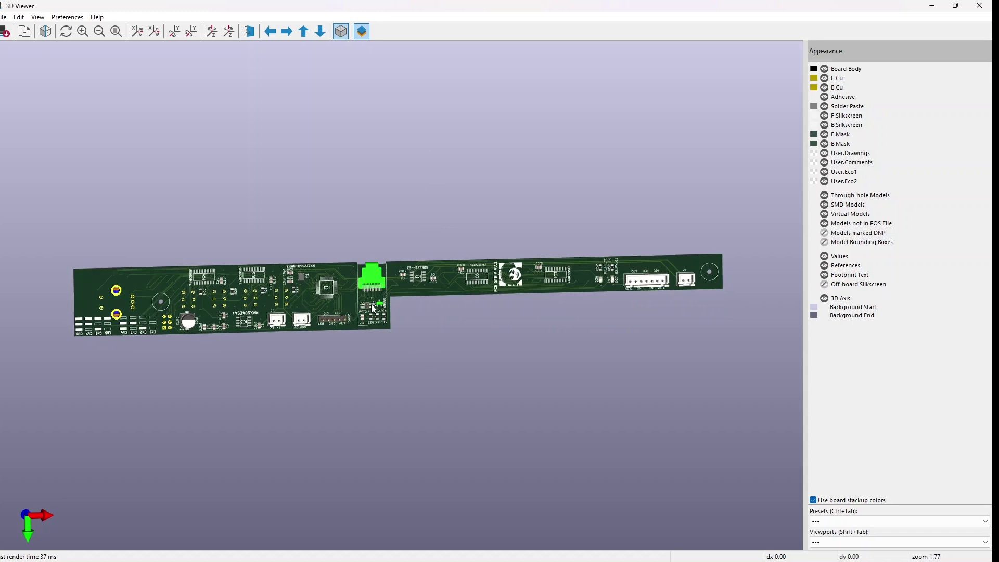
# - Examine the 3D model of the display connector, jumper J7, transistor Q2 and resistors R32 to R34 on the board's back side
pyautogui.scroll(5, 373, 308)
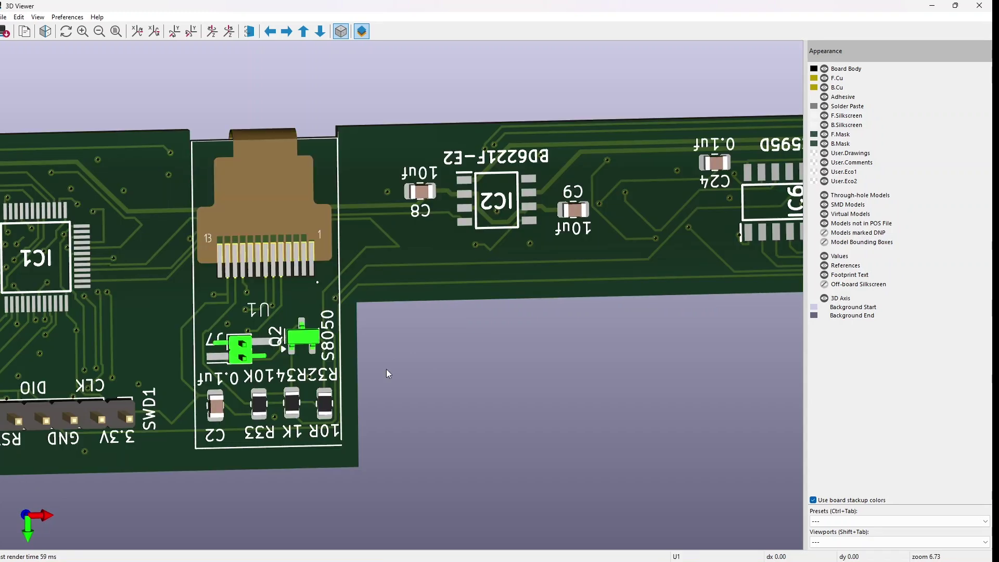
pyautogui.moveTo(393, 369); pyautogui.dragTo(262, 301)
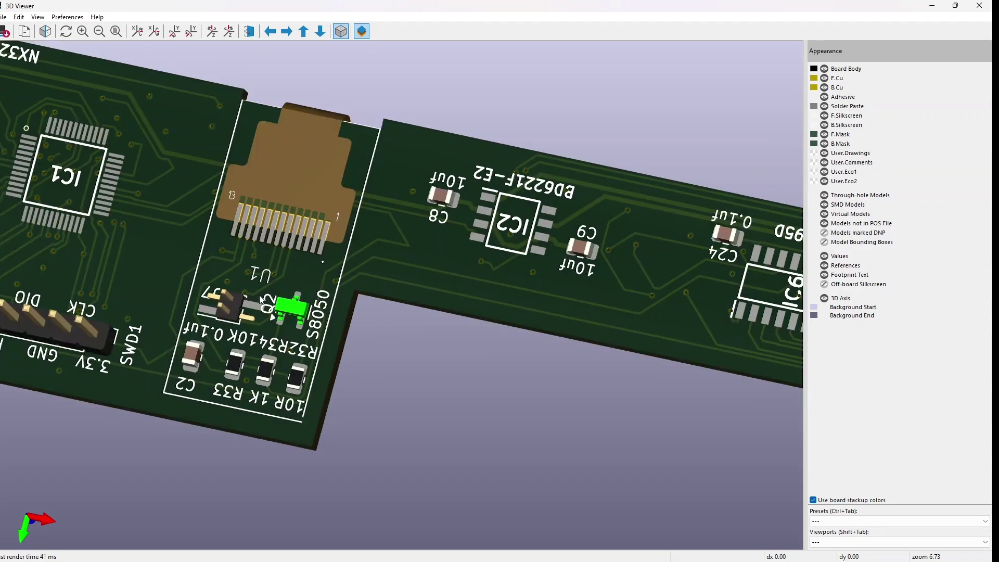
pyautogui.rightClick(268, 369)
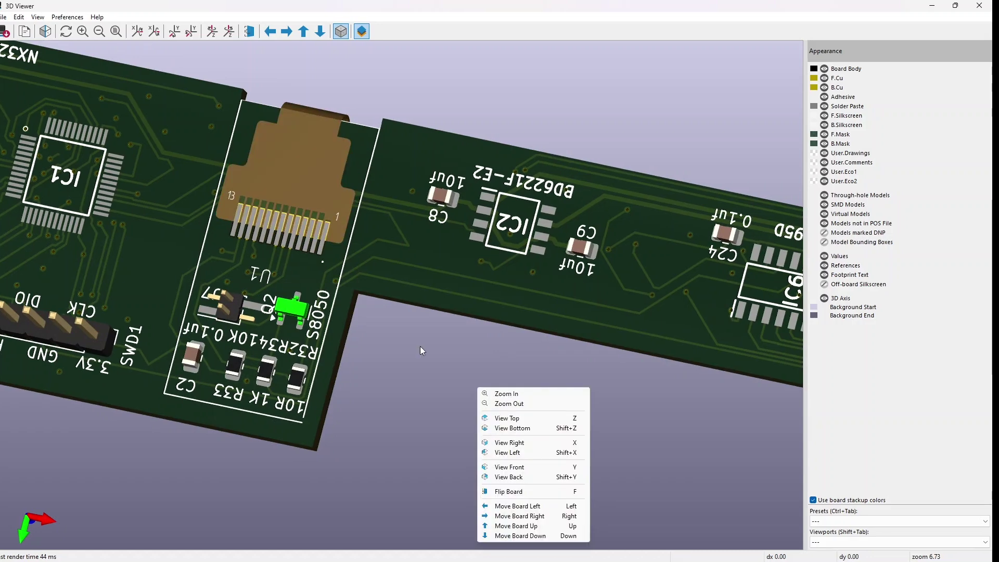
# - Inspect the board's edge and the back side around IC3 and the Ch1 to Ch8 pads in 3D, and restore the full front view
pyautogui.scroll(-6, 420, 346)
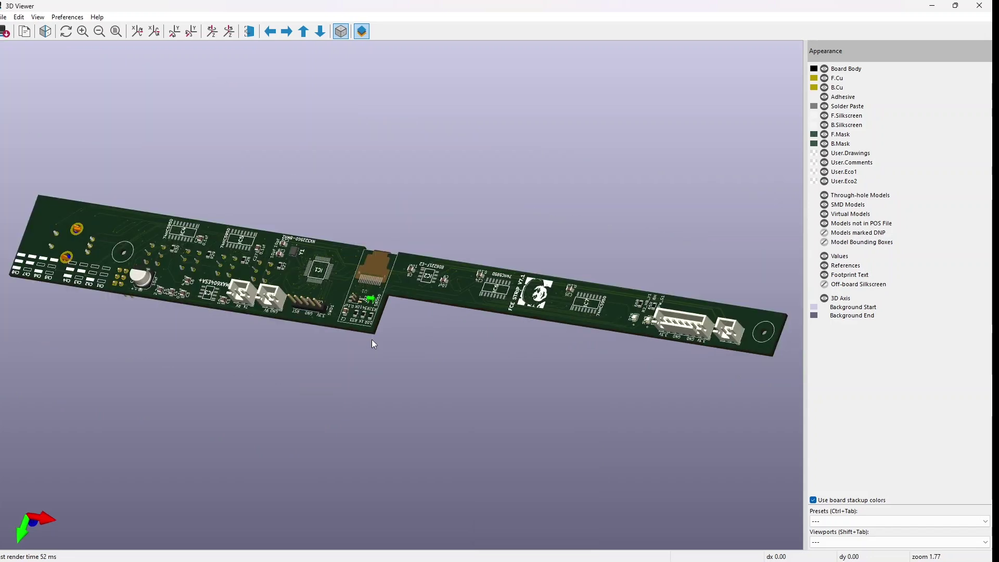
pyautogui.moveTo(642, 388); pyautogui.dragTo(701, 367)
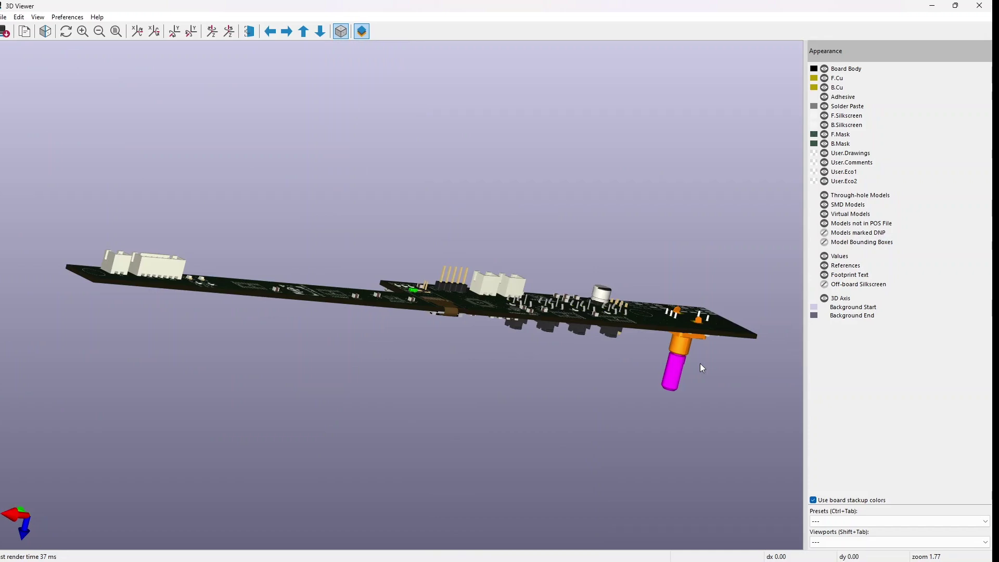
pyautogui.moveTo(700, 363); pyautogui.dragTo(700, 406)
pyautogui.moveTo(629, 443); pyautogui.dragTo(75, 460)
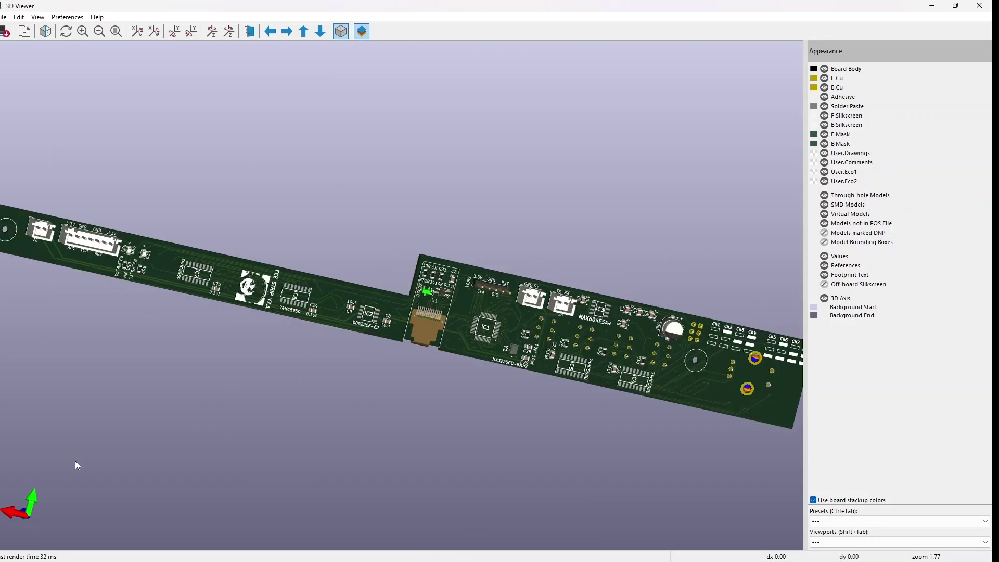
pyautogui.moveTo(709, 344); pyautogui.dragTo(465, 345)
pyautogui.scroll(5, 464, 345)
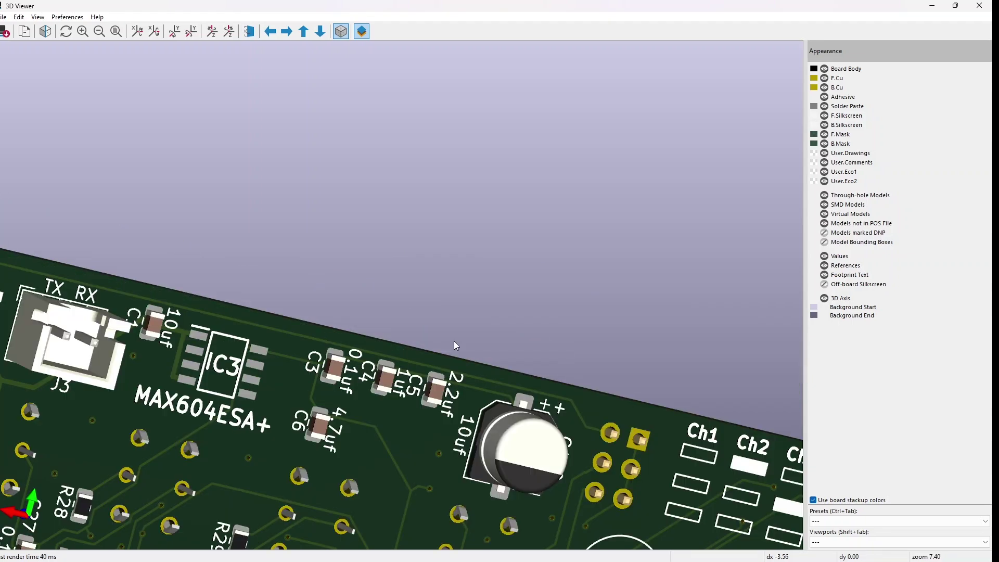
pyautogui.scroll(-7, 460, 343)
pyautogui.scroll(4, 460, 347)
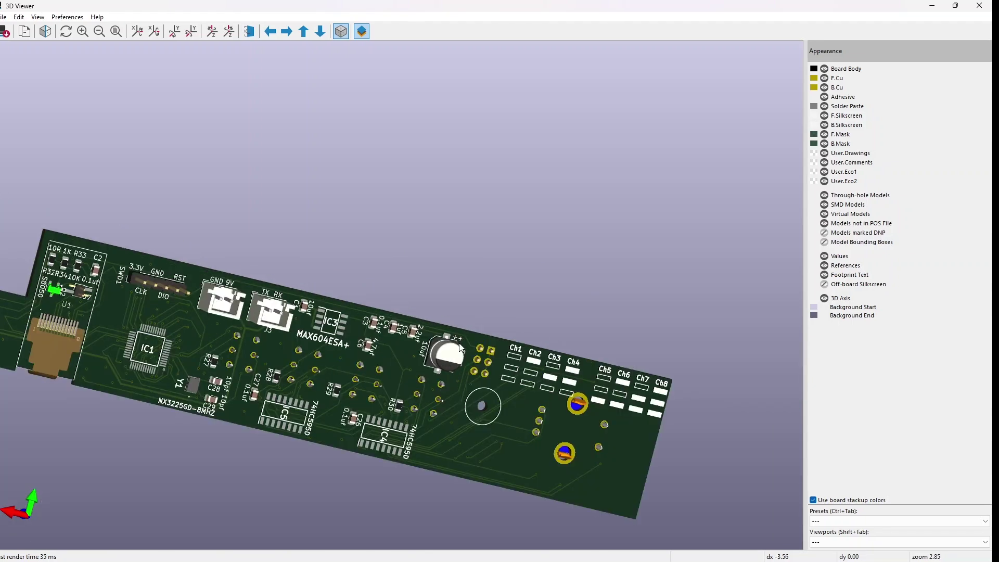
pyautogui.click(115, 32)
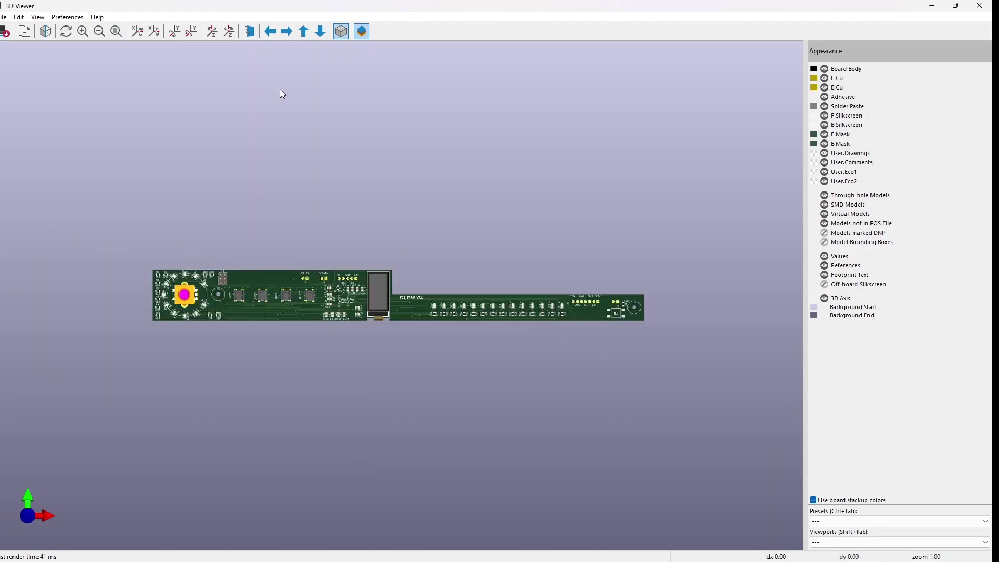